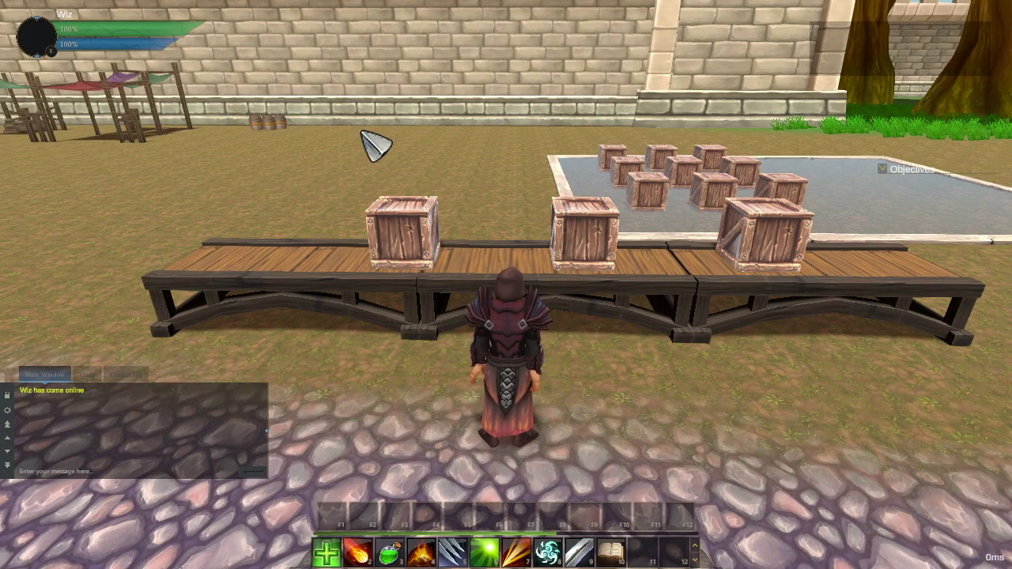
Open the inventory and loot the Tiny potion, Giant potion and Potion of speed walking from the front-left crate.
{"action": "key", "text": "i"}
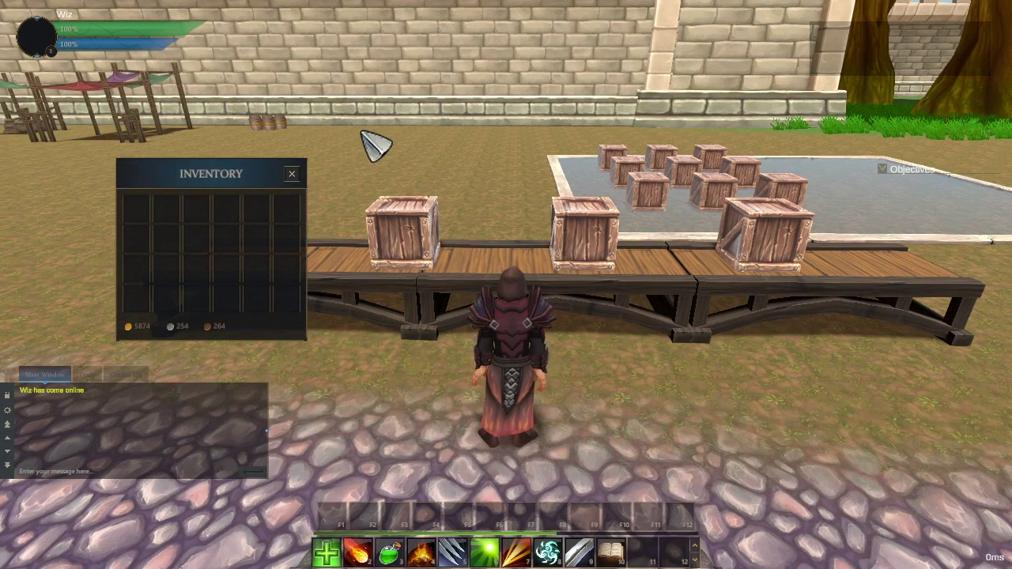
{"action": "left_click", "coordinate": [403, 236]}
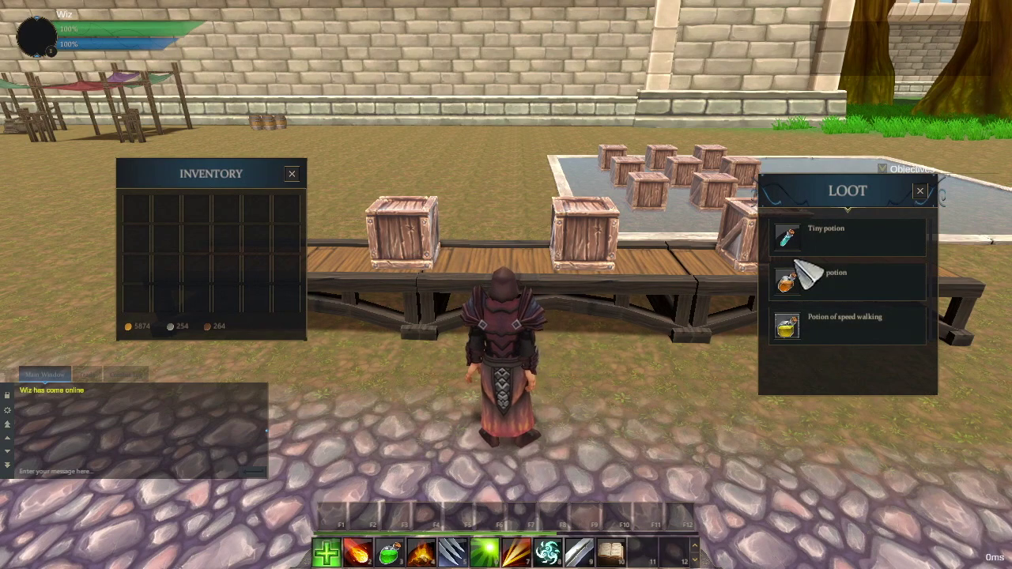
{"action": "left_click", "coordinate": [791, 229]}
{"action": "left_click", "coordinate": [791, 284]}
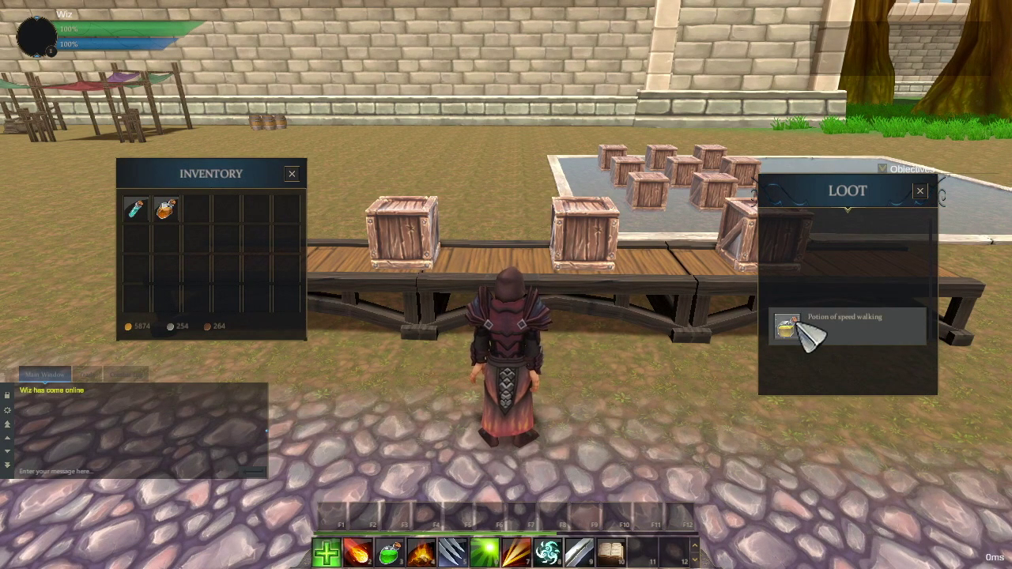
{"action": "left_click", "coordinate": [798, 328]}
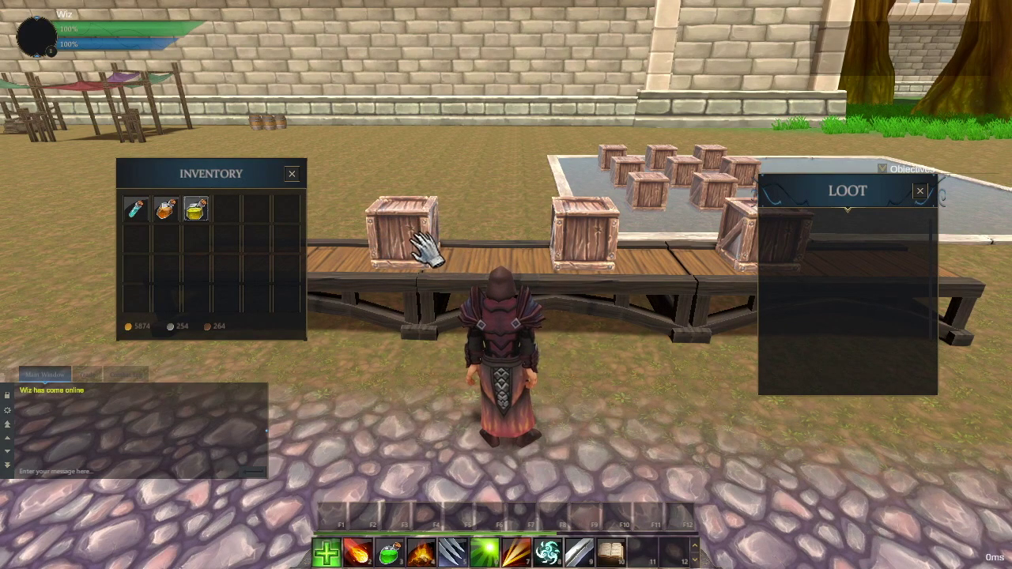
Loot two more Potions of speed walking from a second crate.
{"action": "left_click", "coordinate": [424, 245]}
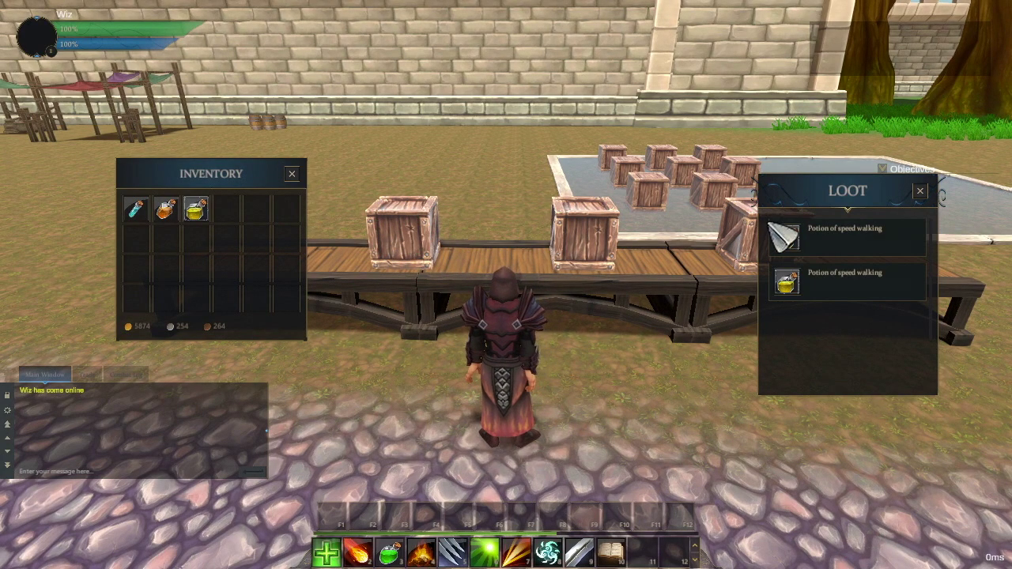
{"action": "left_click", "coordinate": [780, 243]}
{"action": "left_click", "coordinate": [782, 273]}
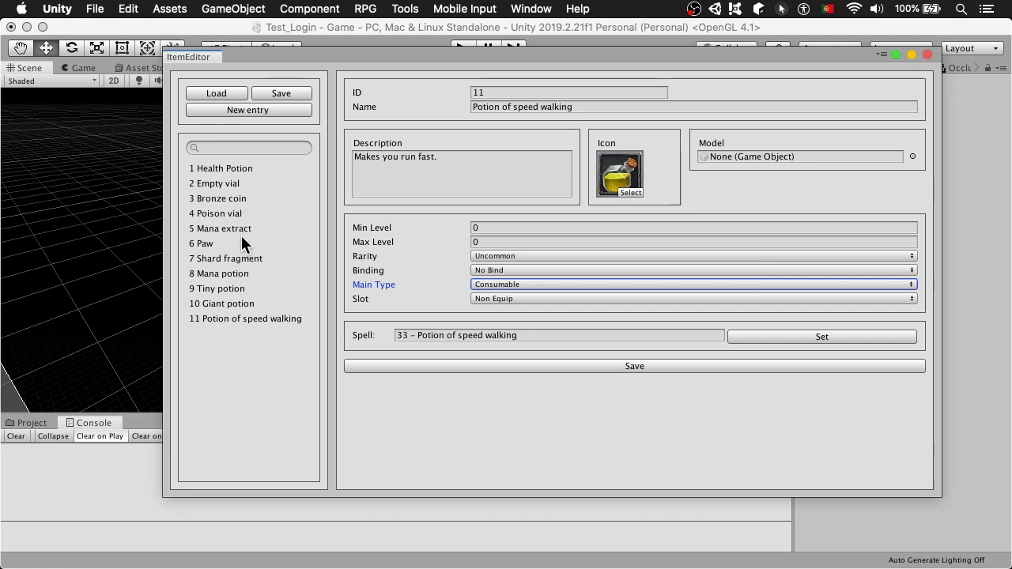
Select item 1 'Health Potion' in the ItemEditor list to view its Heal spell settings.
{"action": "left_click", "coordinate": [223, 169]}
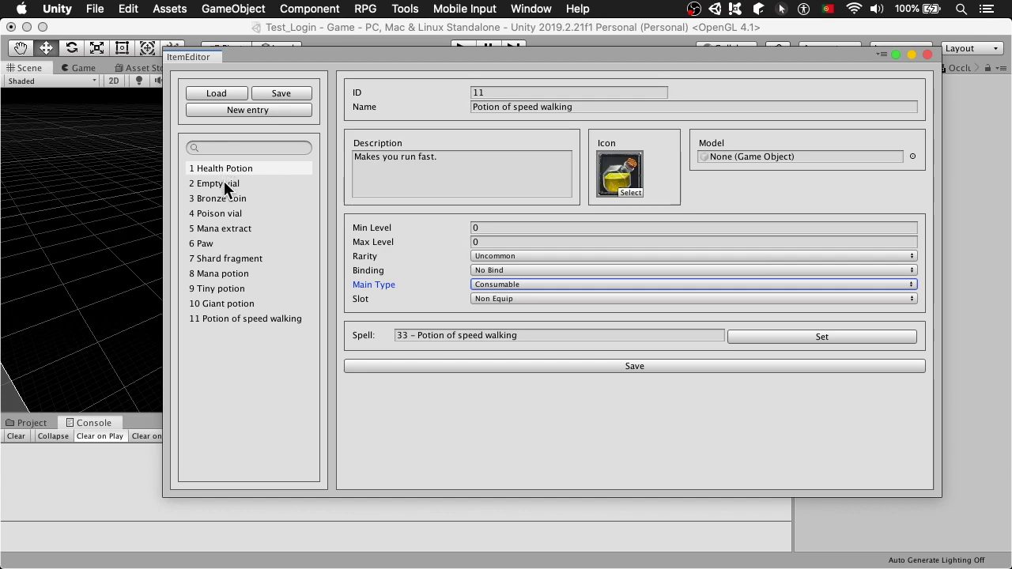
{"action": "left_click", "coordinate": [224, 197]}
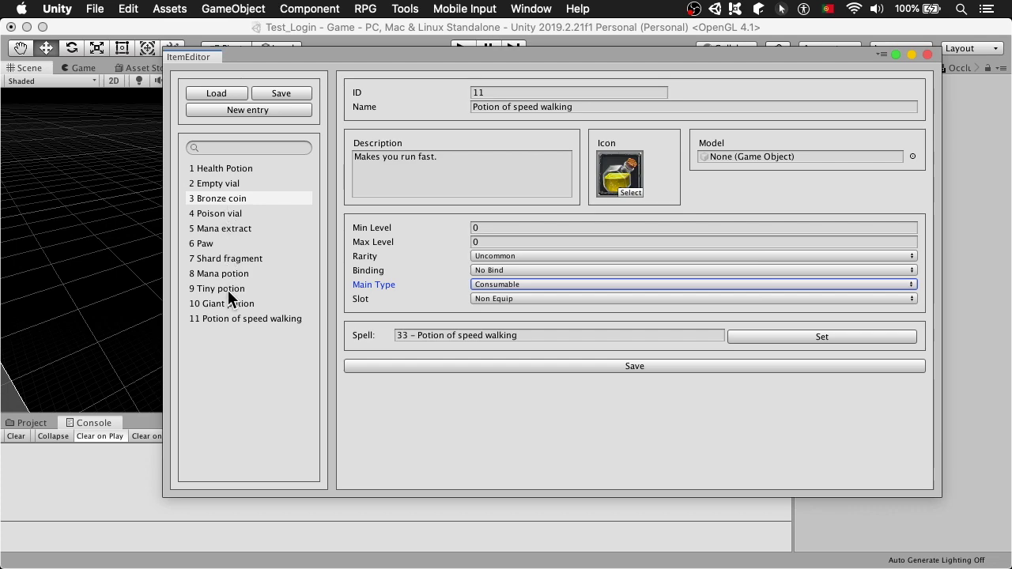
{"action": "left_click", "coordinate": [234, 167]}
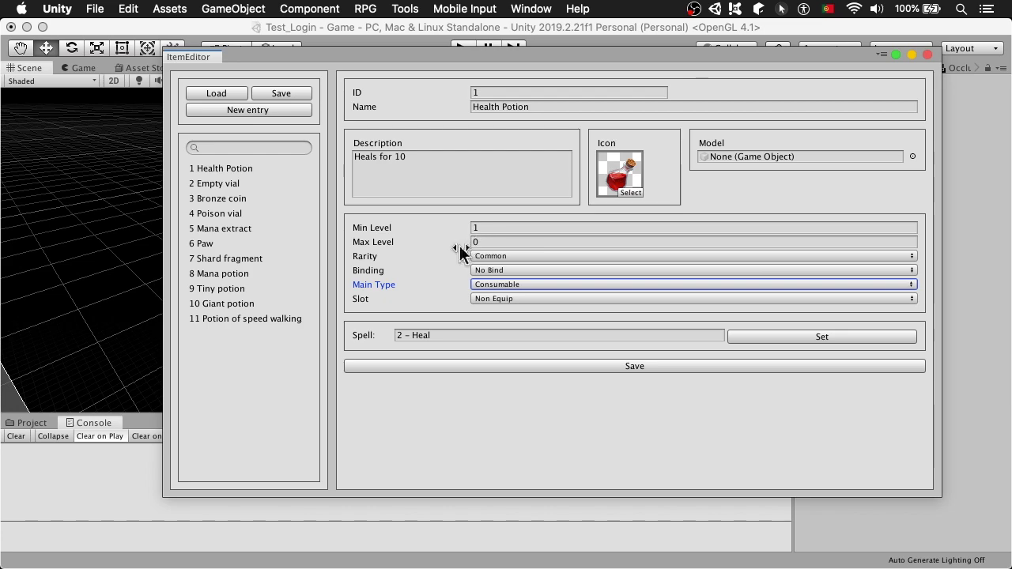
{"action": "left_click", "coordinate": [508, 256]}
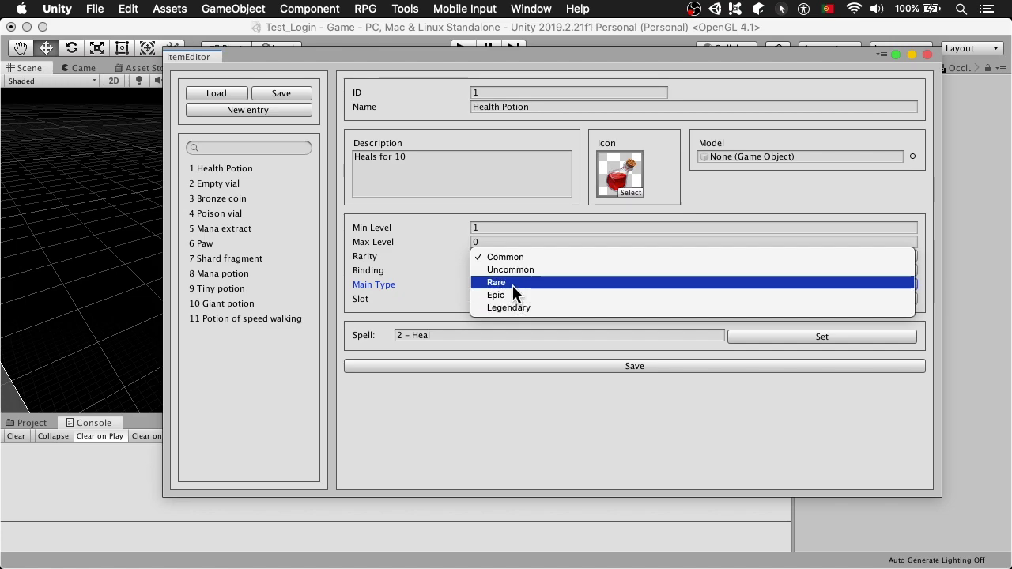
{"action": "left_click", "coordinate": [510, 257]}
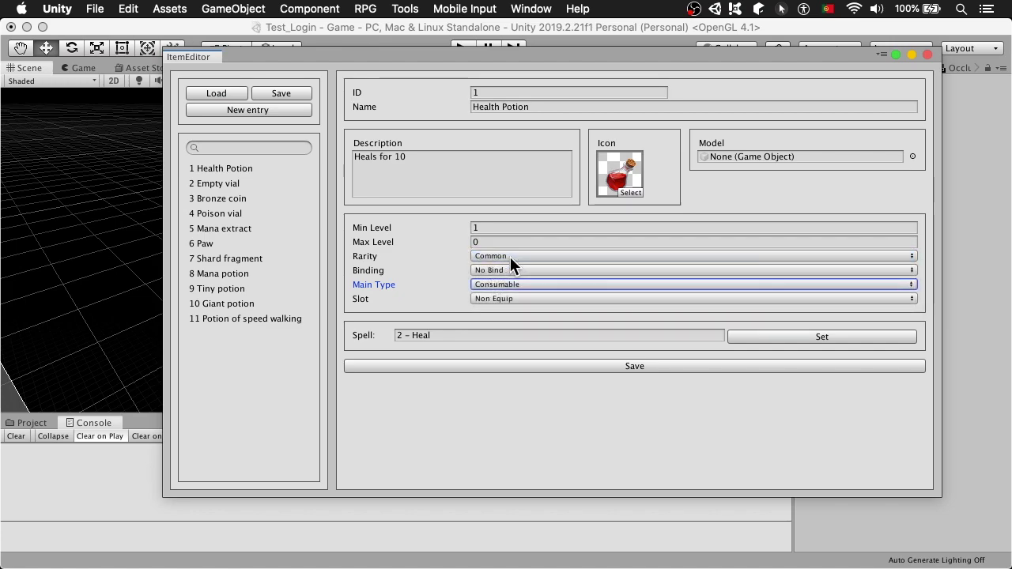
{"action": "left_click", "coordinate": [510, 270]}
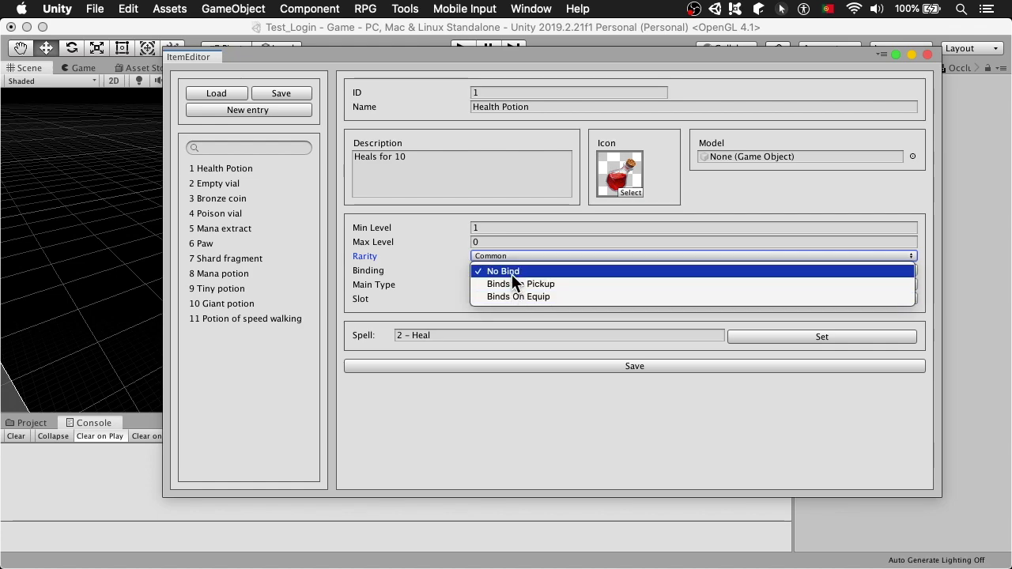
{"action": "left_click", "coordinate": [513, 272]}
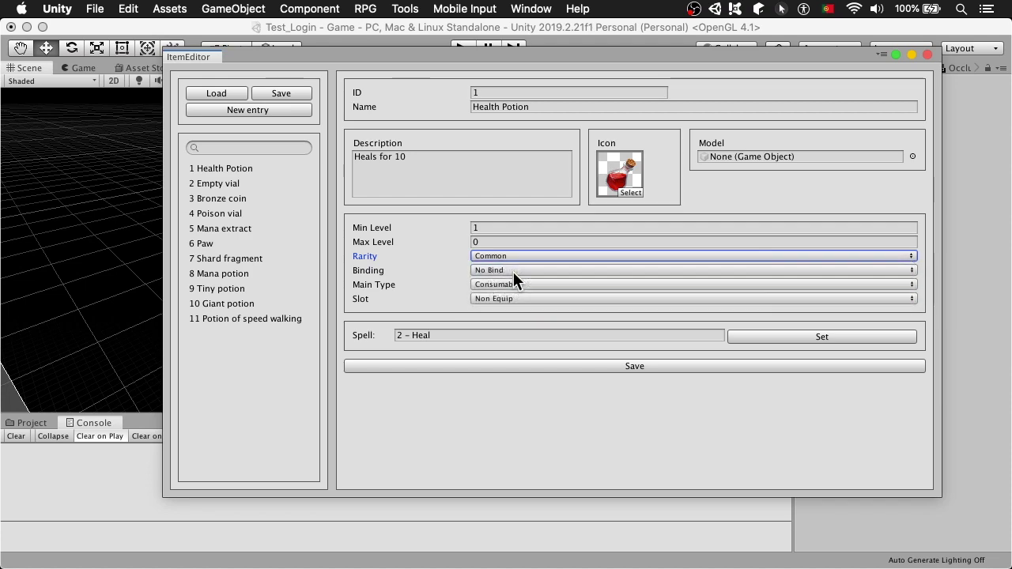
{"action": "left_click", "coordinate": [515, 281]}
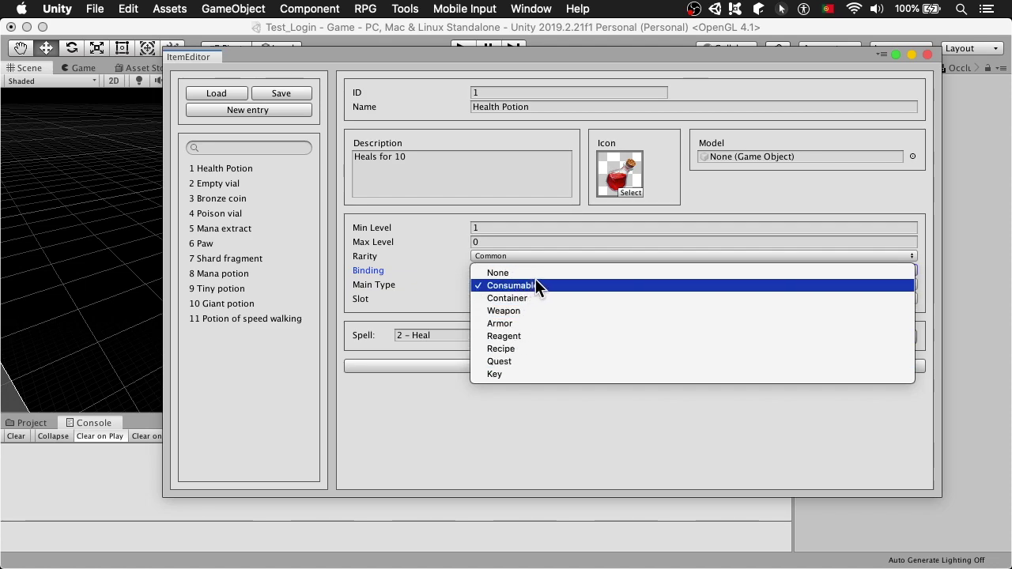
{"action": "left_click", "coordinate": [535, 282]}
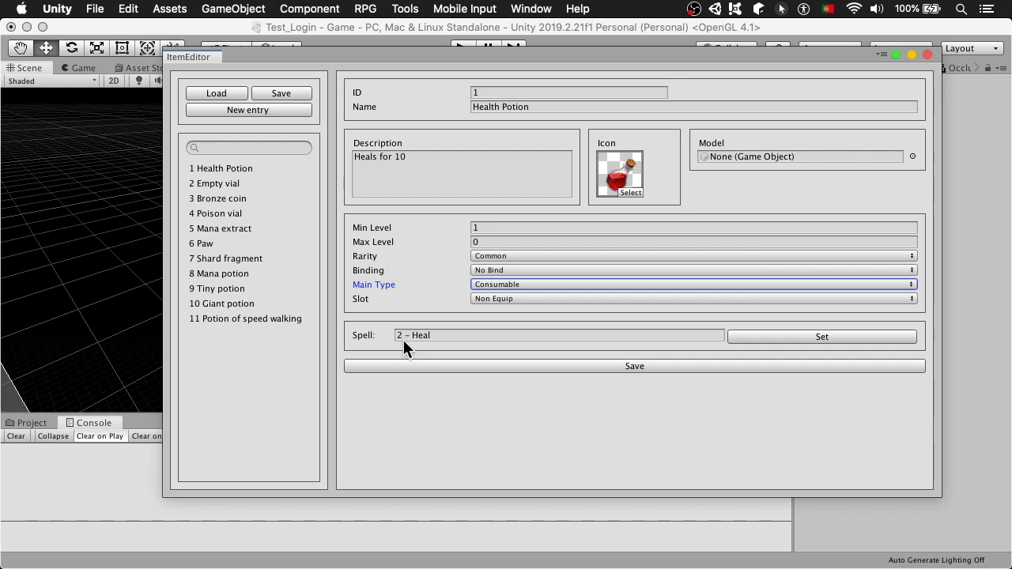
Check the Giant potion and Potion of speed walking items' spells, then return to Health Potion.
{"action": "left_click", "coordinate": [223, 304]}
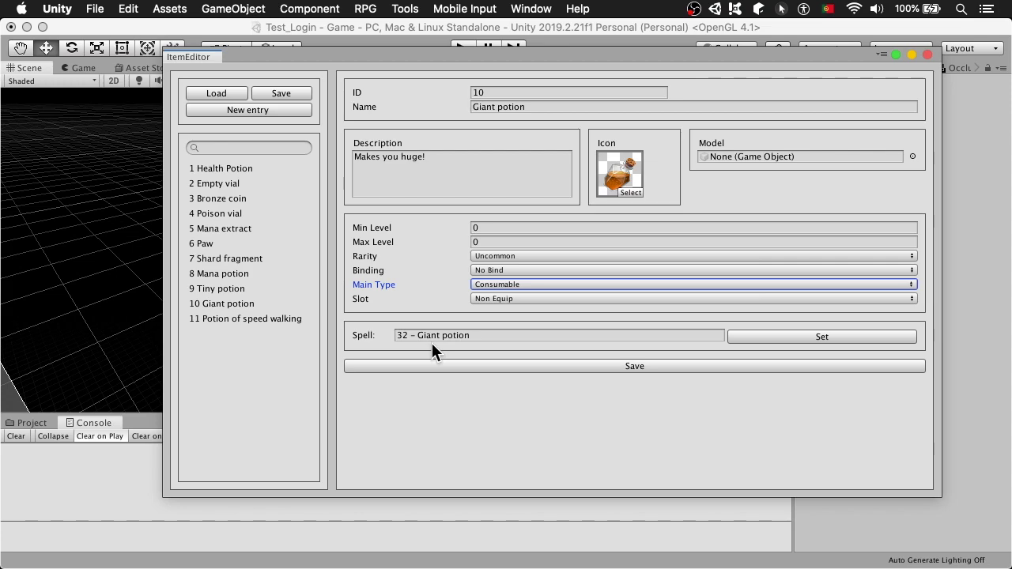
{"action": "left_click", "coordinate": [230, 319]}
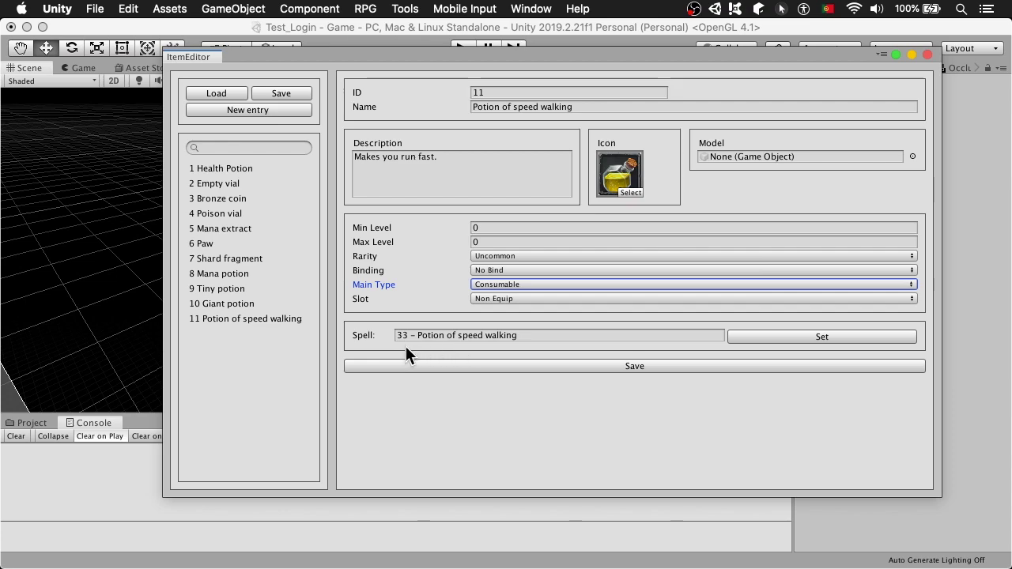
{"action": "left_click", "coordinate": [406, 366]}
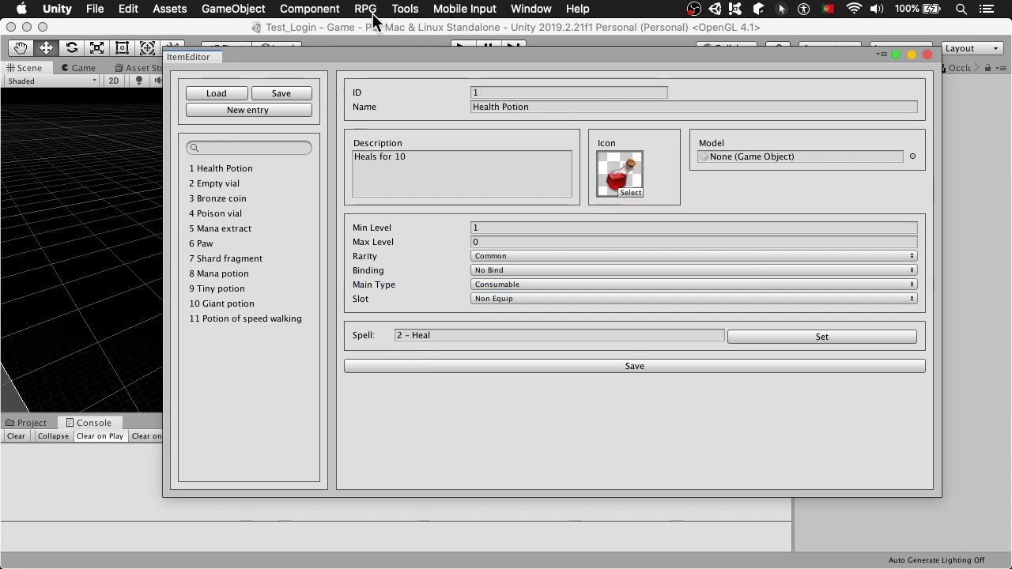
{"action": "left_click", "coordinate": [369, 11]}
In the SpellEditor, load the Potion of speed walking and Giant potion spells and edit the Amount field.
{"action": "left_click", "coordinate": [385, 43]}
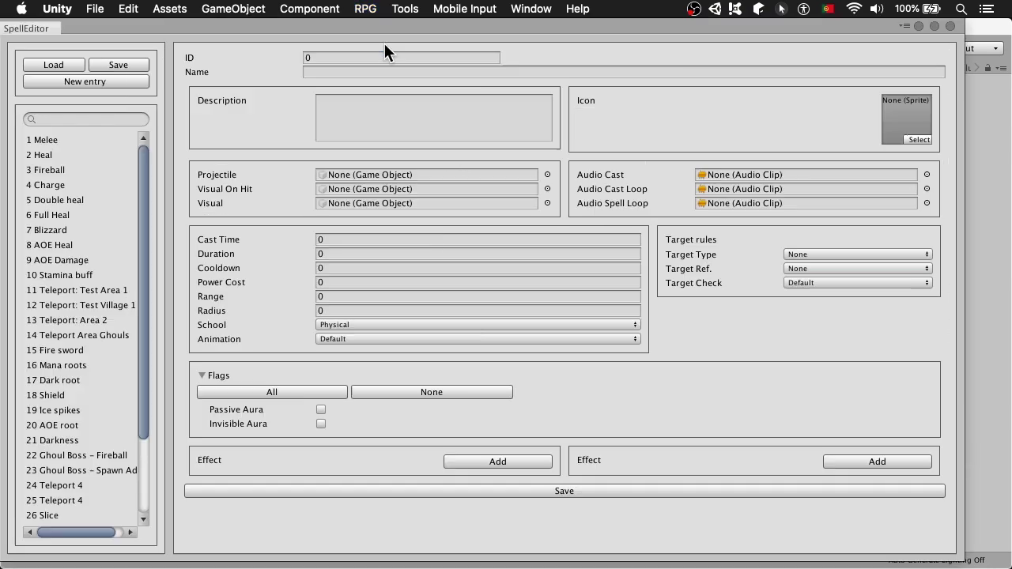
{"action": "scroll", "coordinate": [134, 403], "scroll_direction": "down", "scroll_amount": 3}
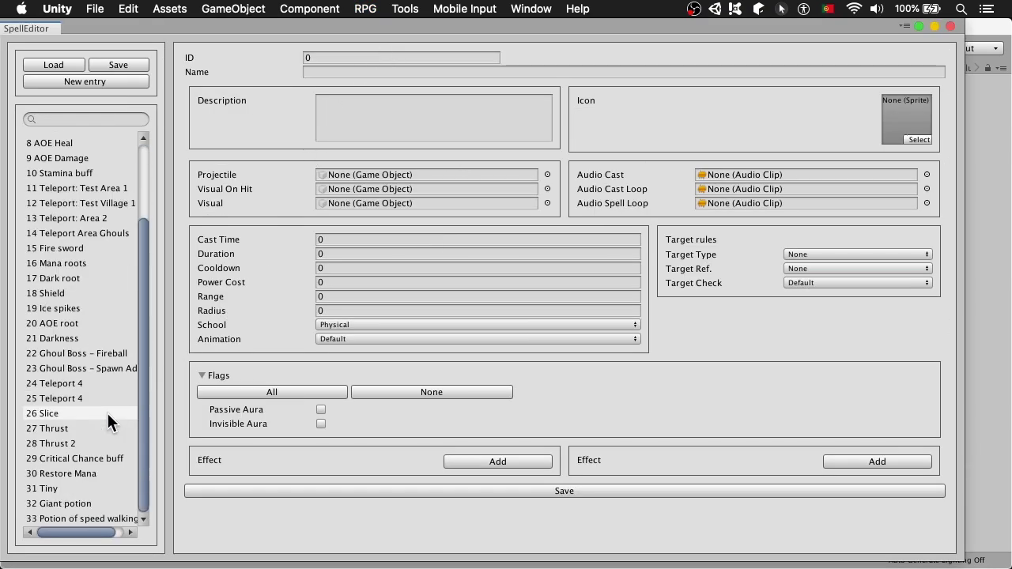
{"action": "left_click", "coordinate": [92, 519]}
{"action": "scroll", "coordinate": [367, 492], "scroll_direction": "down", "scroll_amount": 2}
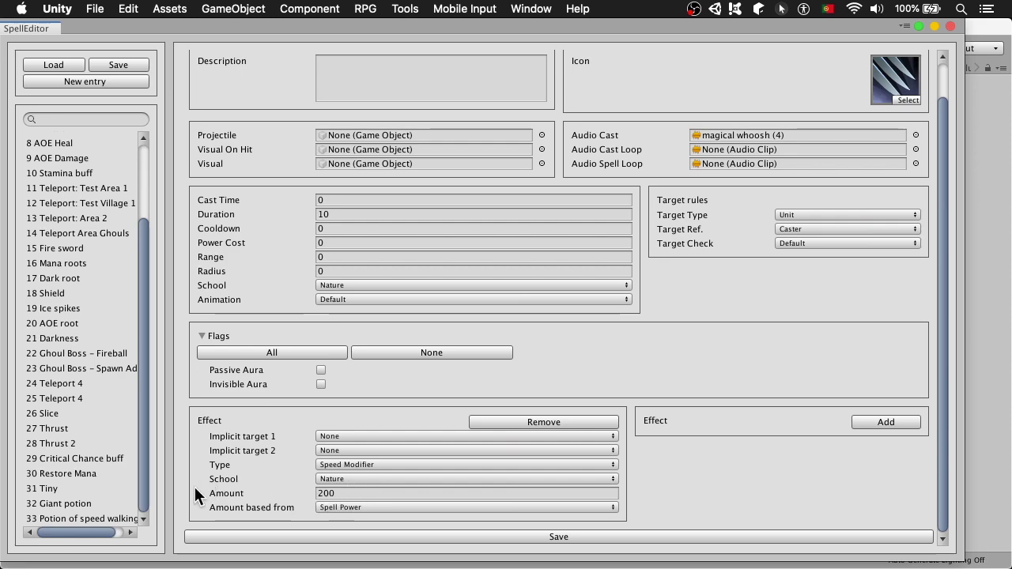
{"action": "left_click", "coordinate": [83, 505]}
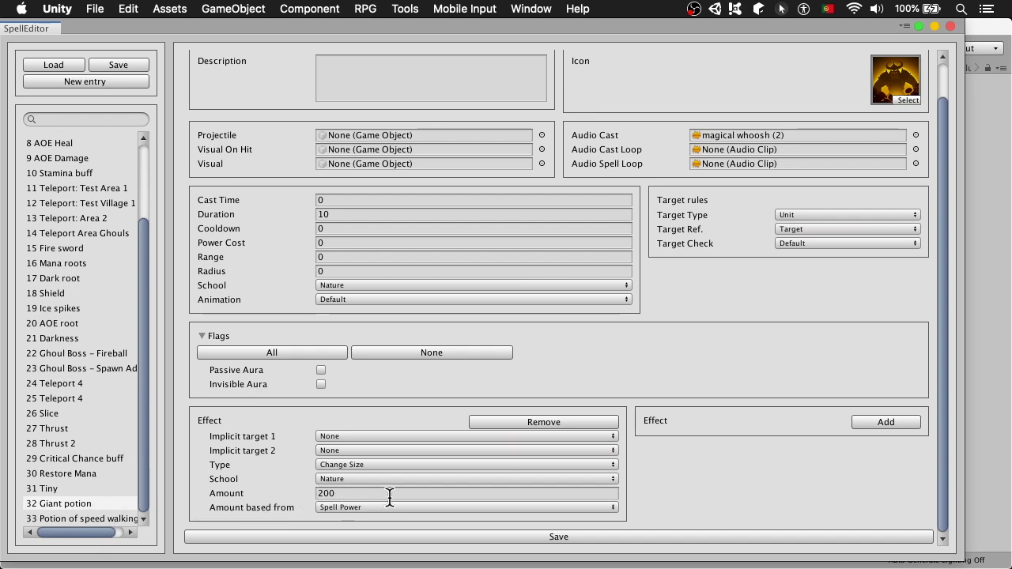
{"action": "left_click", "coordinate": [346, 492]}
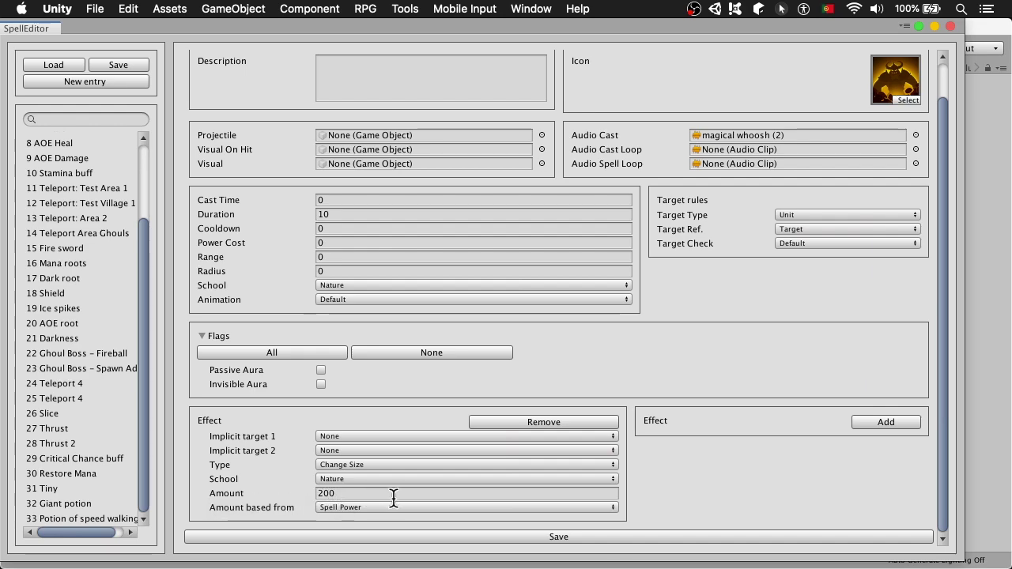
Review the 2 Heal spell's effects for comparison, then load the Bronze coin item.
{"action": "scroll", "coordinate": [343, 321], "scroll_direction": "up", "scroll_amount": 2}
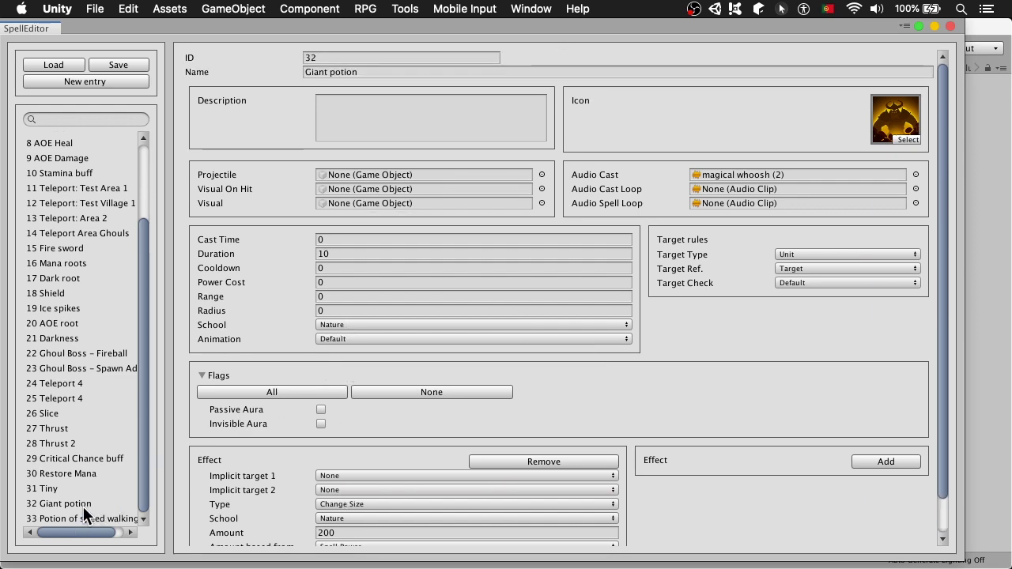
{"action": "scroll", "coordinate": [83, 506], "scroll_direction": "up", "scroll_amount": 3}
{"action": "left_click", "coordinate": [49, 154]}
{"action": "scroll", "coordinate": [377, 437], "scroll_direction": "up", "scroll_amount": 2}
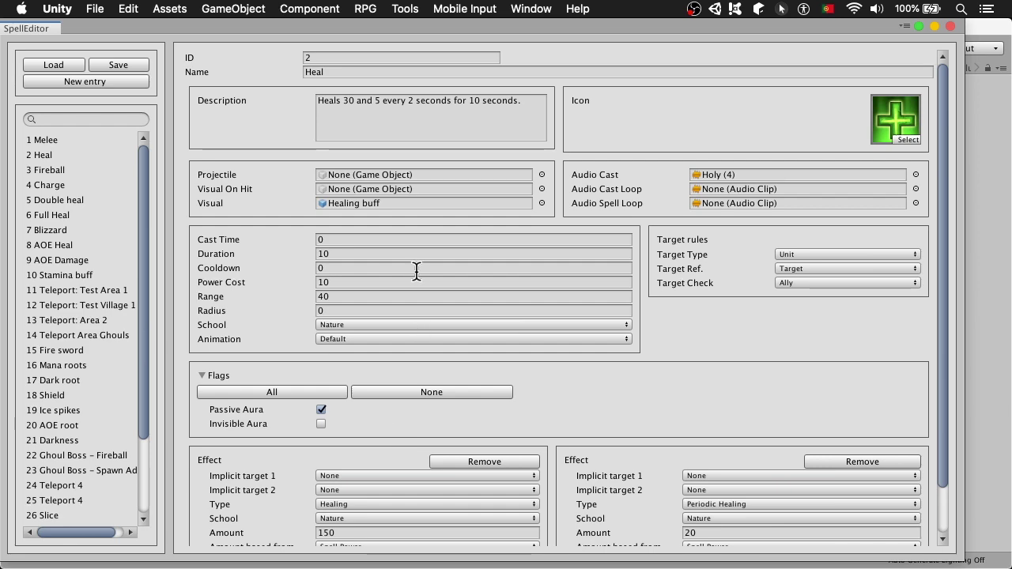
{"action": "scroll", "coordinate": [439, 321], "scroll_direction": "down", "scroll_amount": 2}
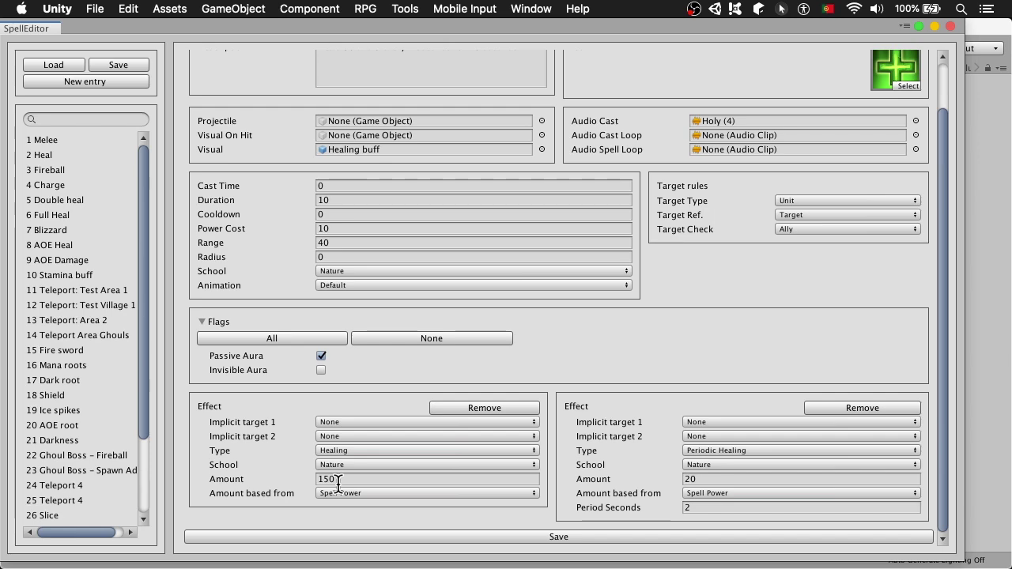
{"action": "left_click", "coordinate": [254, 195]}
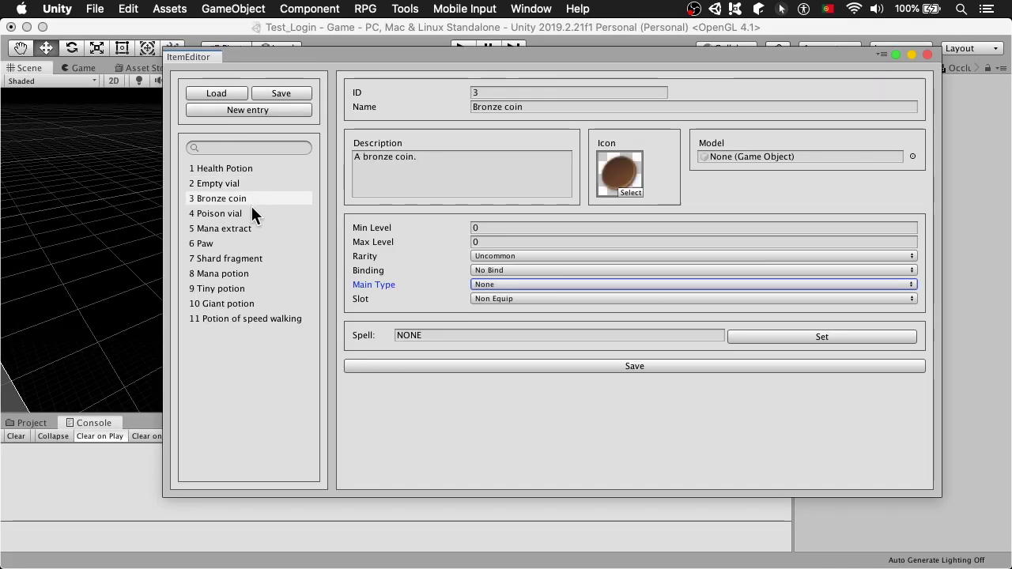
Browse items Poison vial through Potion of speed walking, linking the latter to spell 33.
{"action": "left_click", "coordinate": [251, 211]}
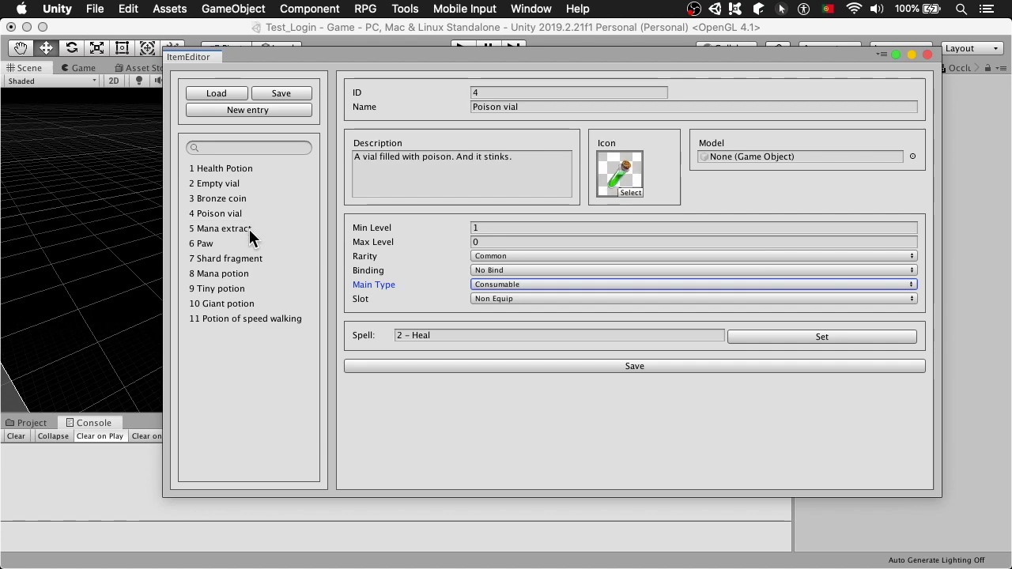
{"action": "left_click", "coordinate": [249, 231]}
{"action": "left_click", "coordinate": [243, 246]}
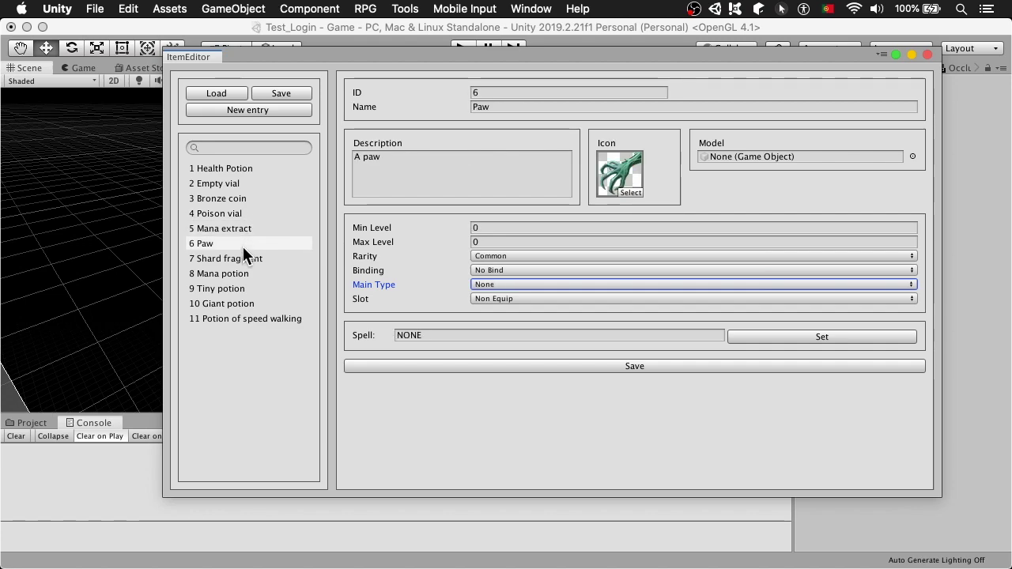
{"action": "left_click", "coordinate": [243, 259]}
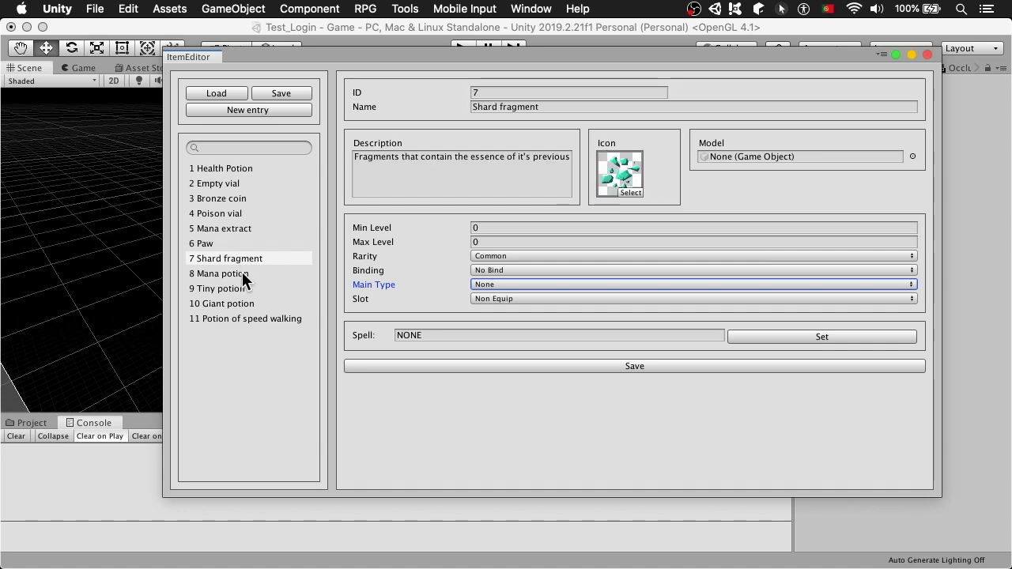
{"action": "left_click", "coordinate": [243, 273]}
{"action": "left_click", "coordinate": [242, 282]}
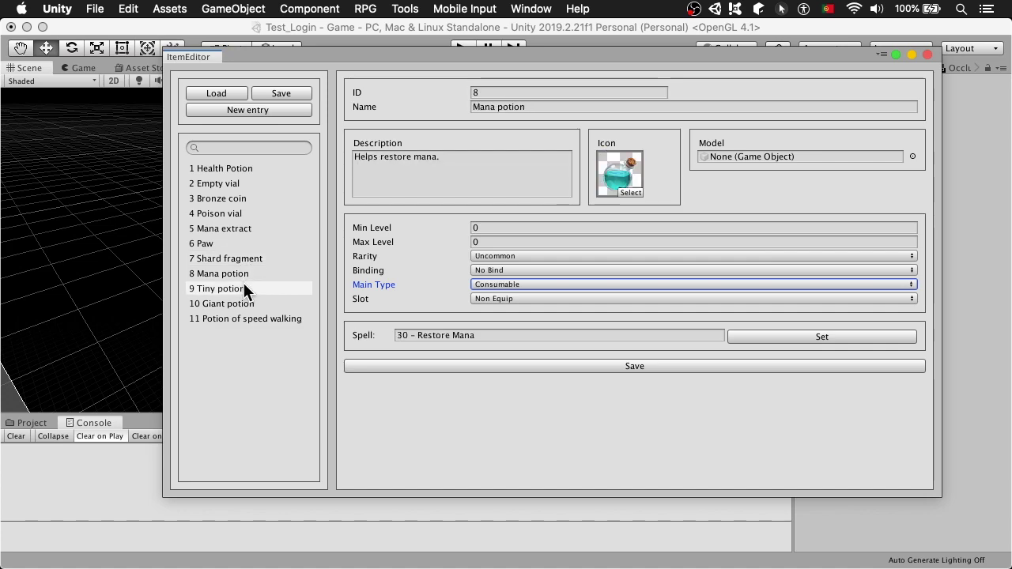
{"action": "left_click", "coordinate": [242, 299]}
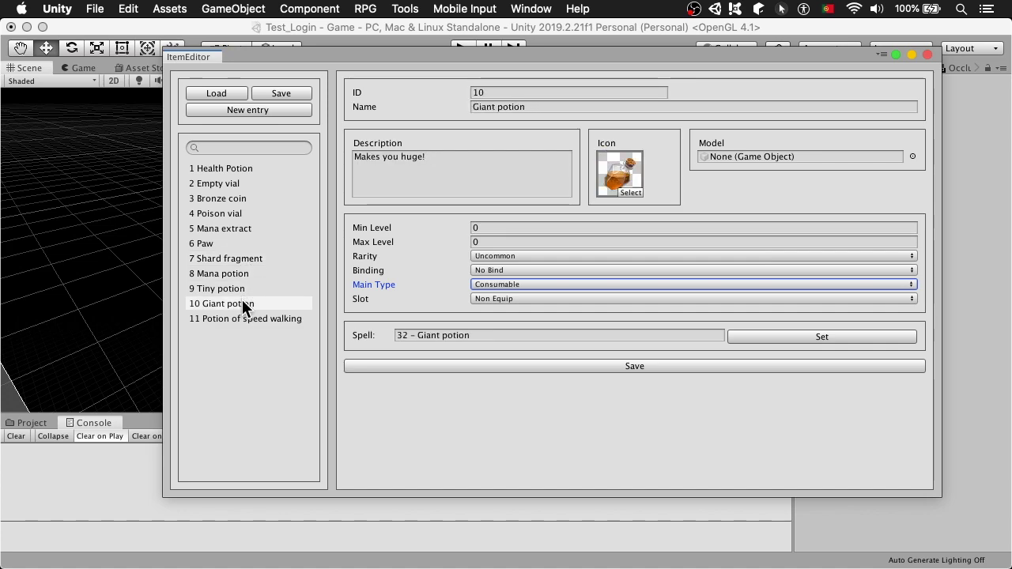
{"action": "left_click", "coordinate": [242, 311]}
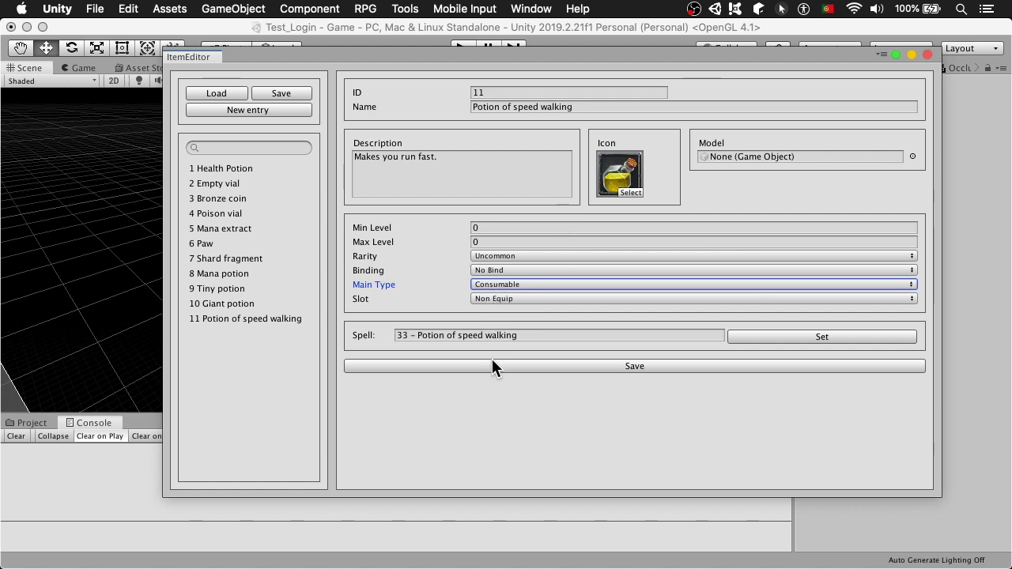
{"action": "left_click", "coordinate": [839, 337]}
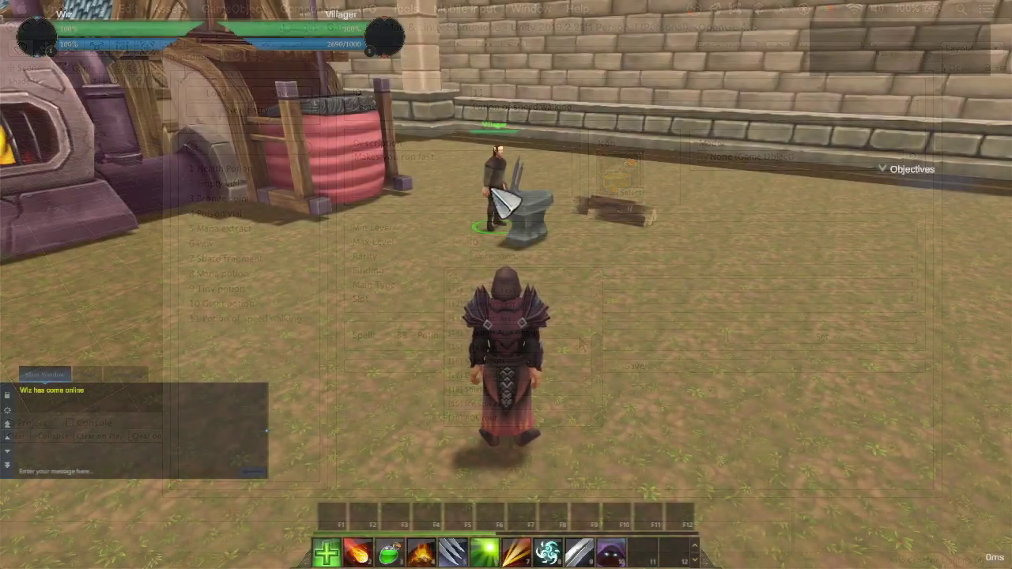
Drink the Potion of speed walking and a Giant potion from the inventory, running after each.
{"action": "key", "text": "i"}
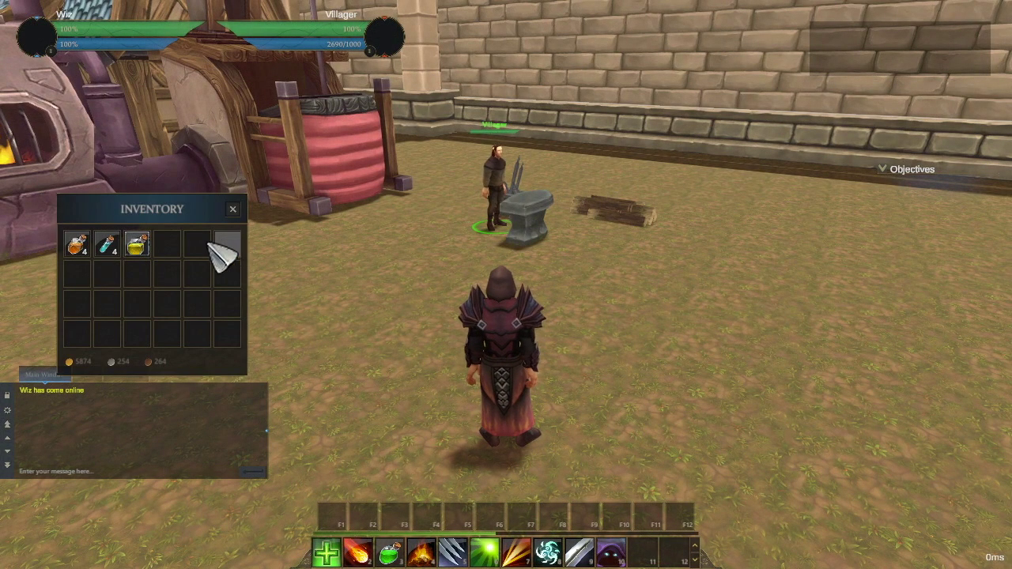
{"action": "mouse_move", "coordinate": [80, 252]}
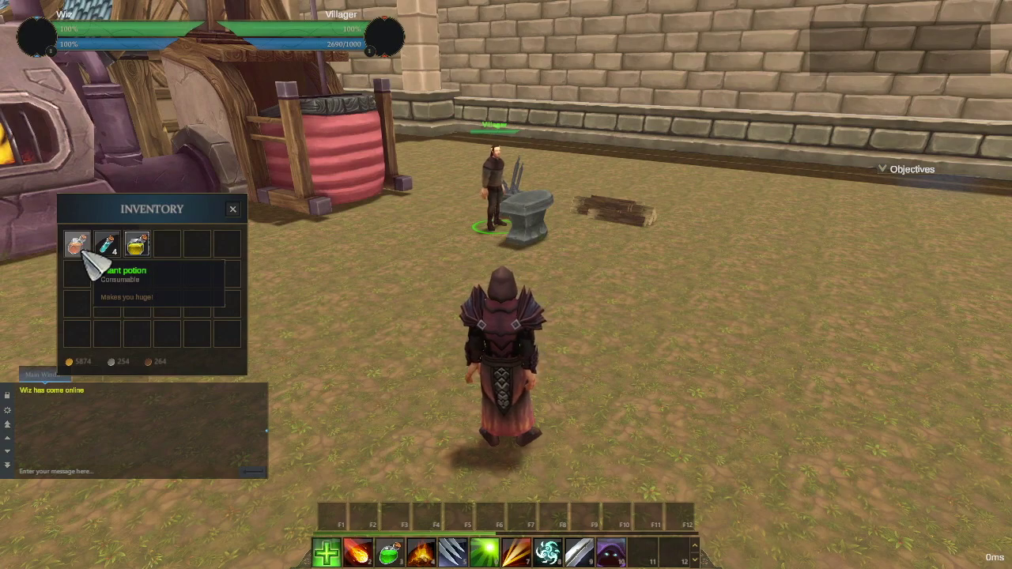
{"action": "mouse_move", "coordinate": [139, 248]}
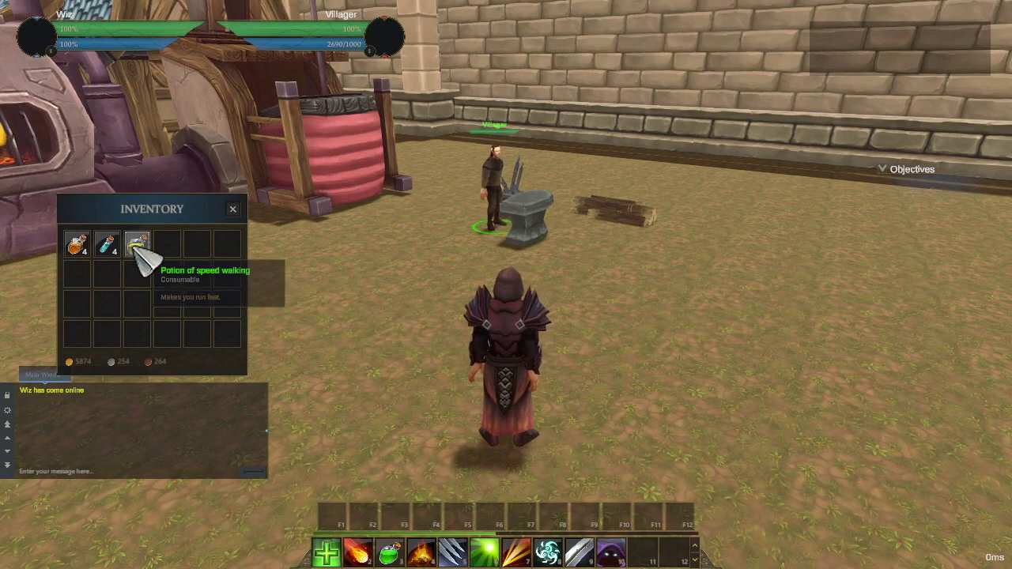
{"action": "right_click", "coordinate": [139, 248]}
{"action": "key", "text": "w"}
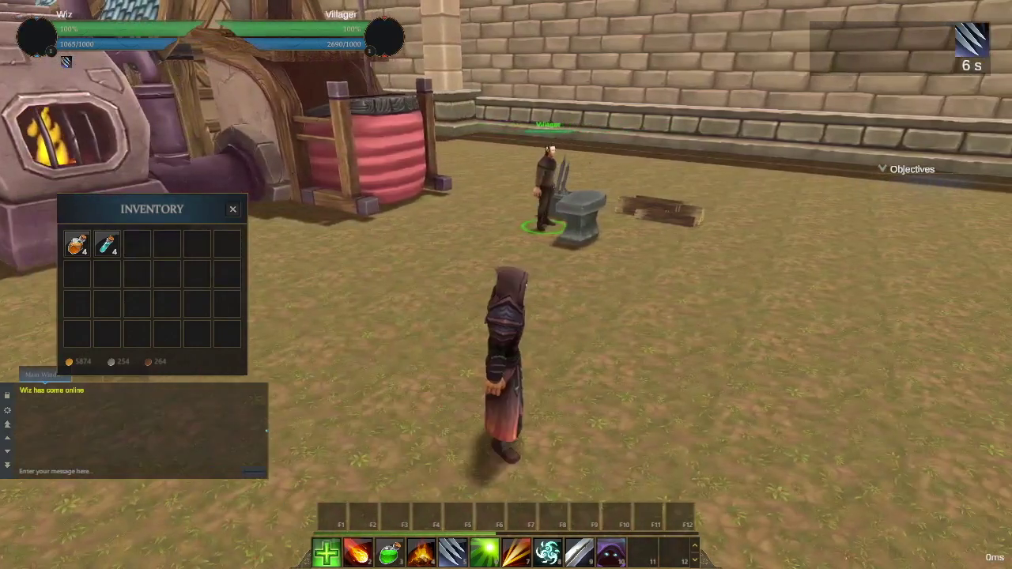
{"action": "right_click", "coordinate": [75, 247]}
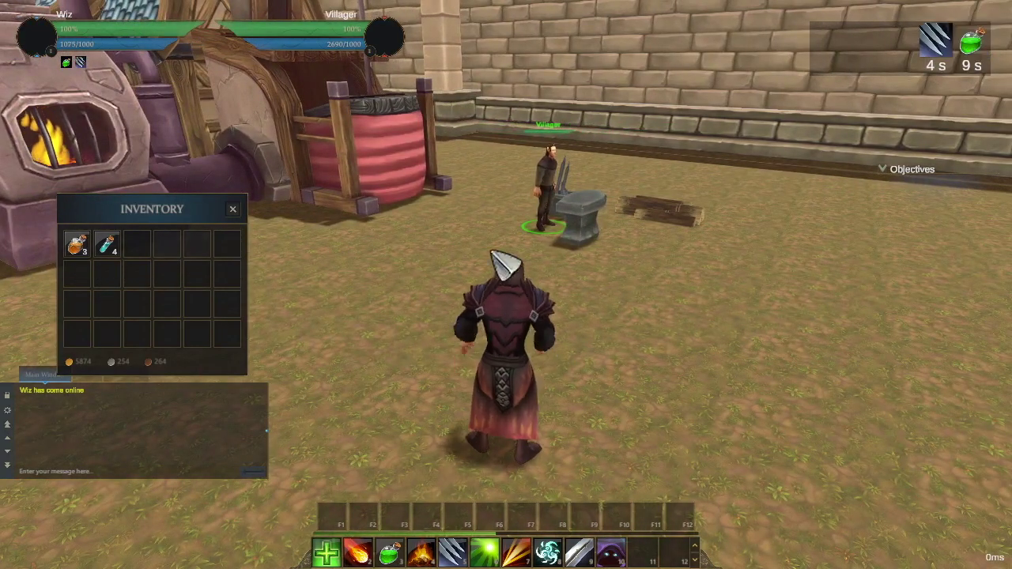
{"action": "key", "text": "w"}
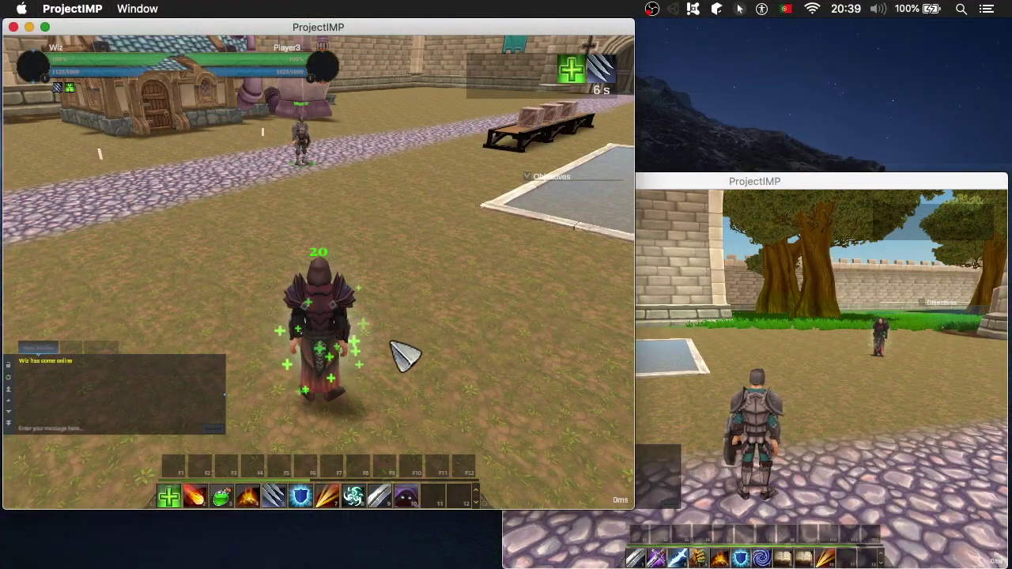
Cast buffs on the targeted player and your own character, recasting the potion buff.
{"action": "key", "text": "3"}
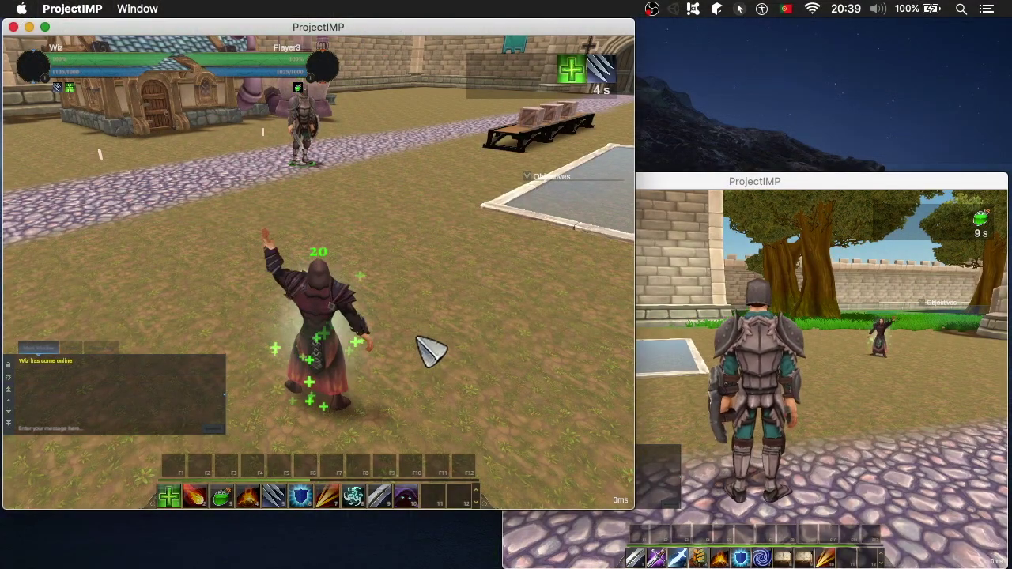
{"action": "key", "text": "w"}
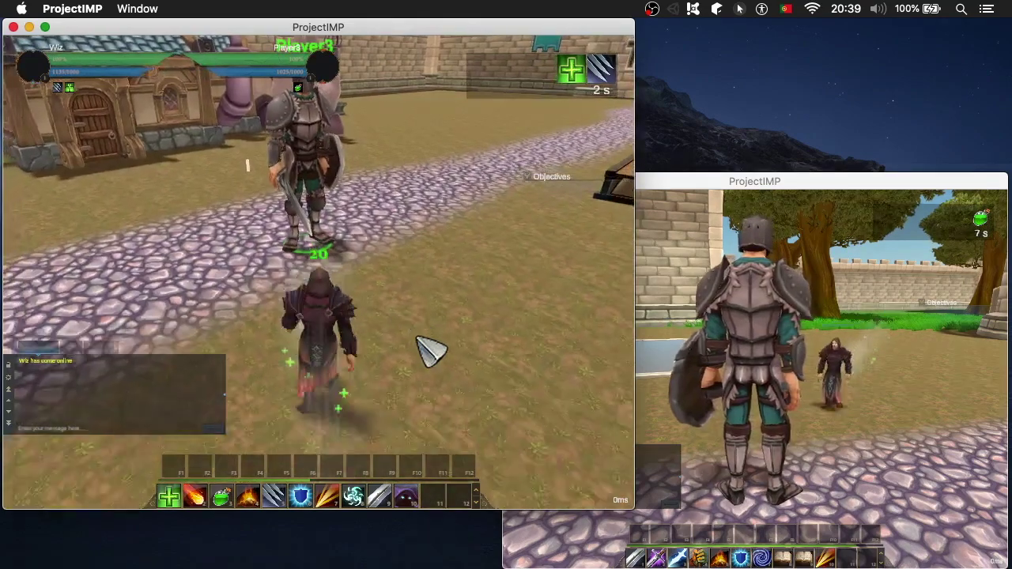
{"action": "key", "text": "s"}
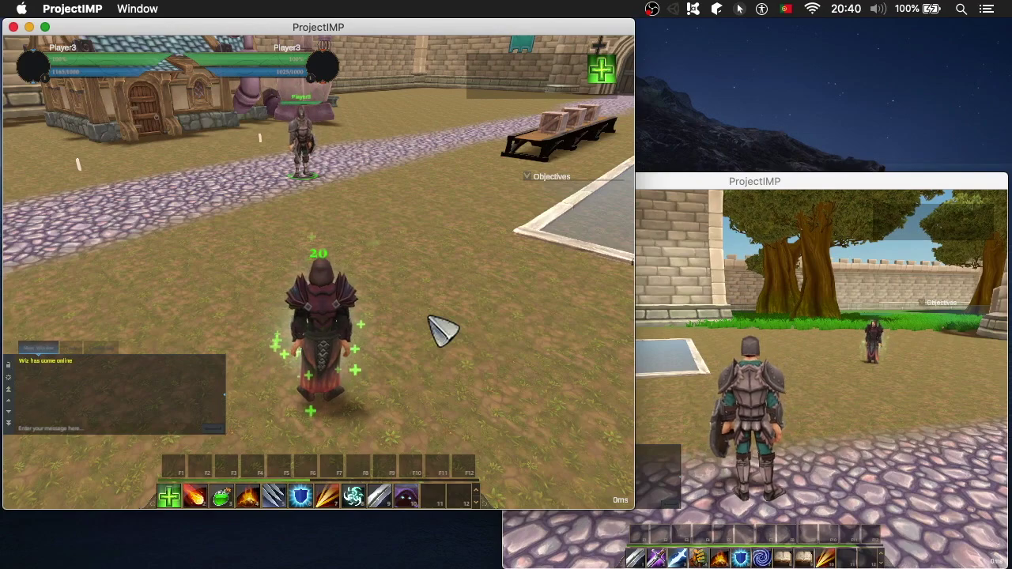
{"action": "key", "text": "0"}
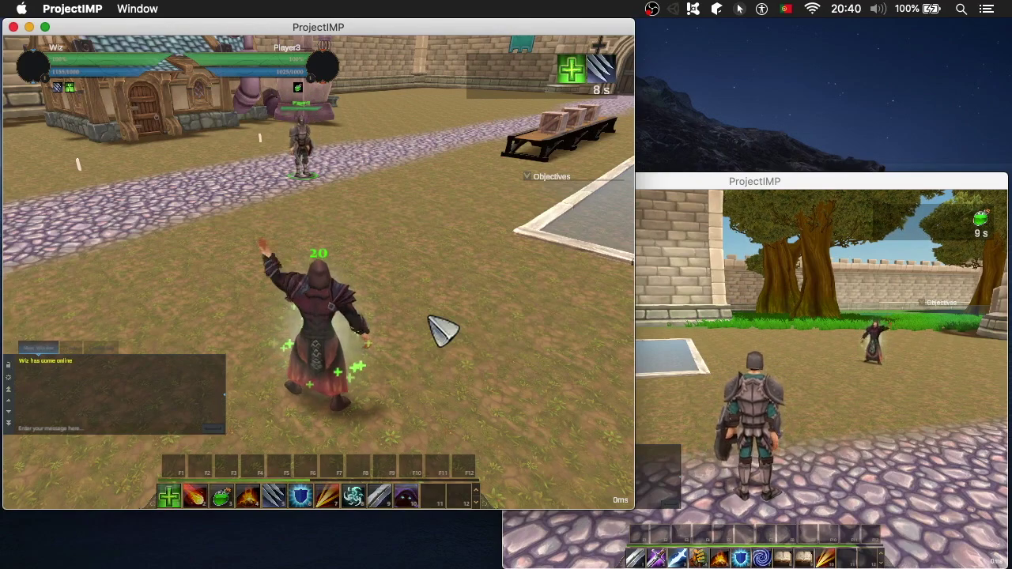
{"action": "key", "text": "3"}
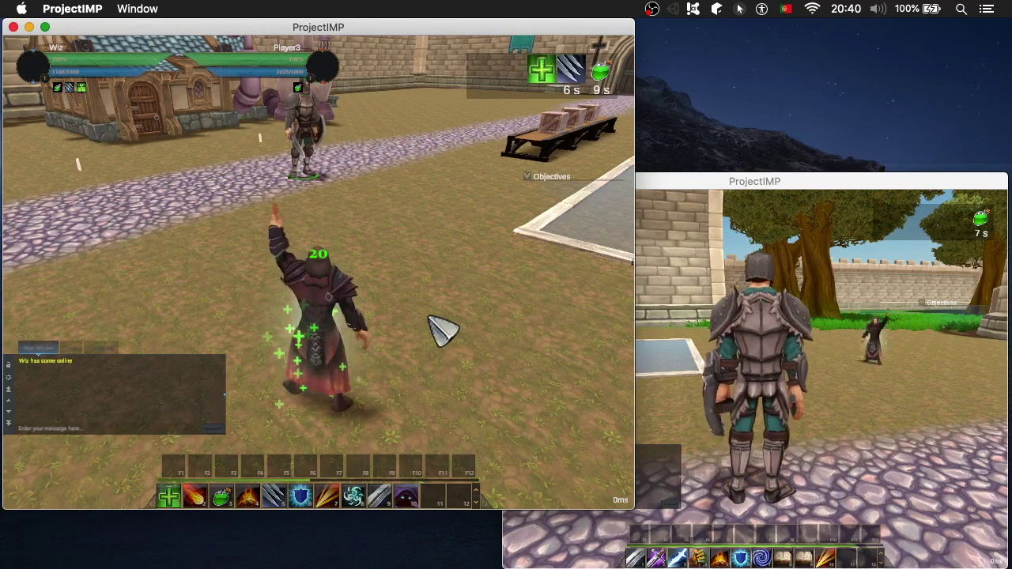